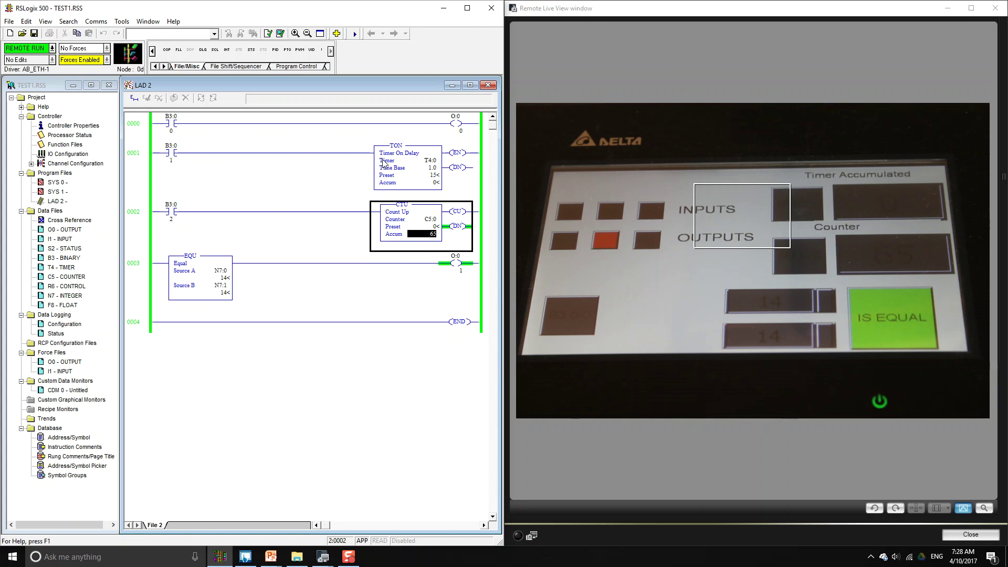
- Open RSLogix's B3 binary table at bit B3:0/0 with DOPSoft's Screen_1 design alongside
click(176, 128)
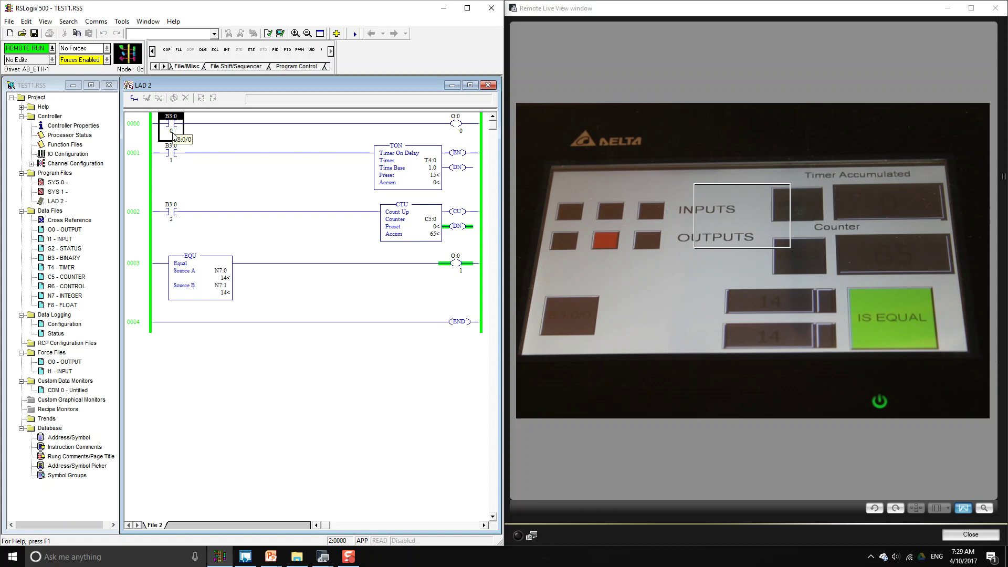
double_click(61, 258)
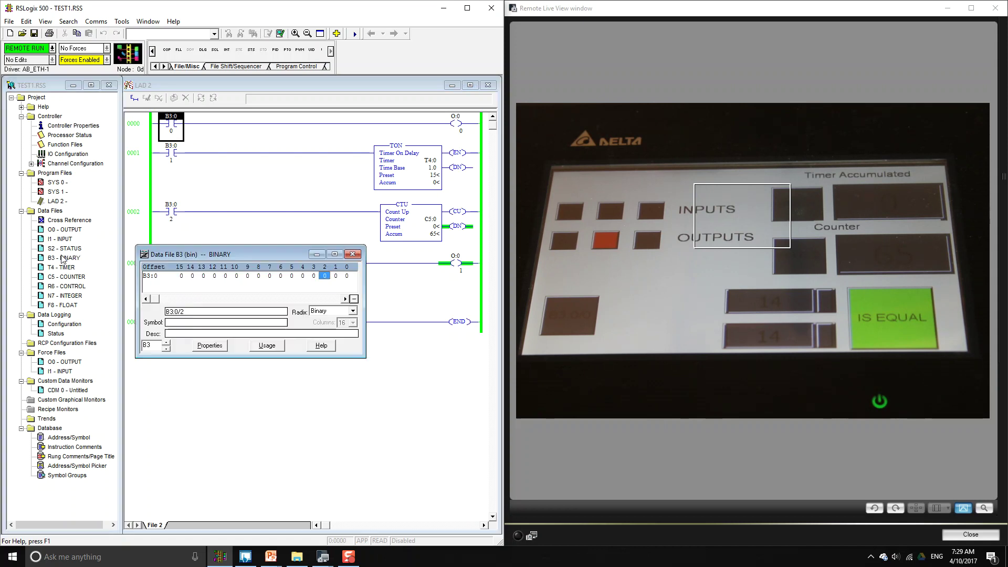
click(347, 276)
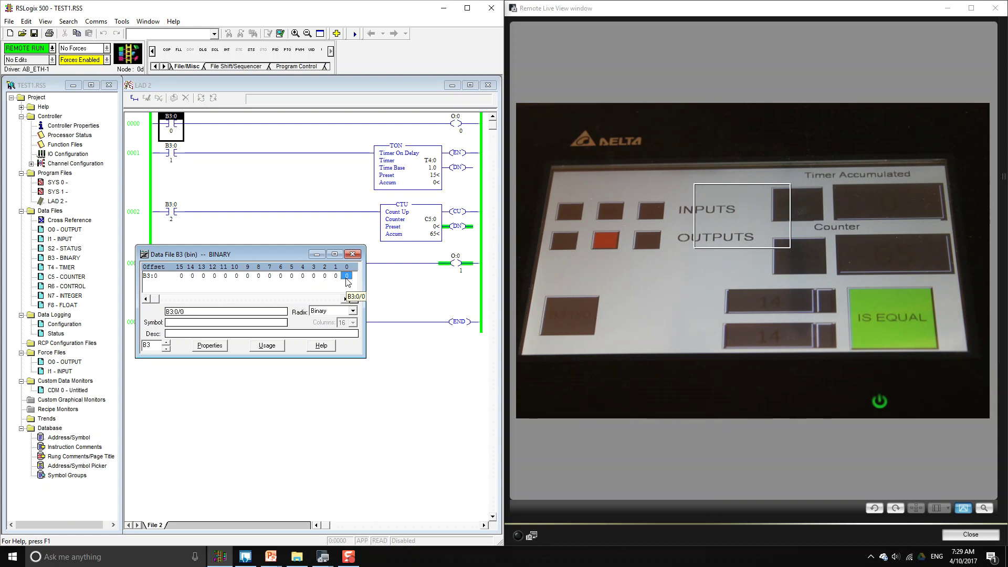
click(245, 557)
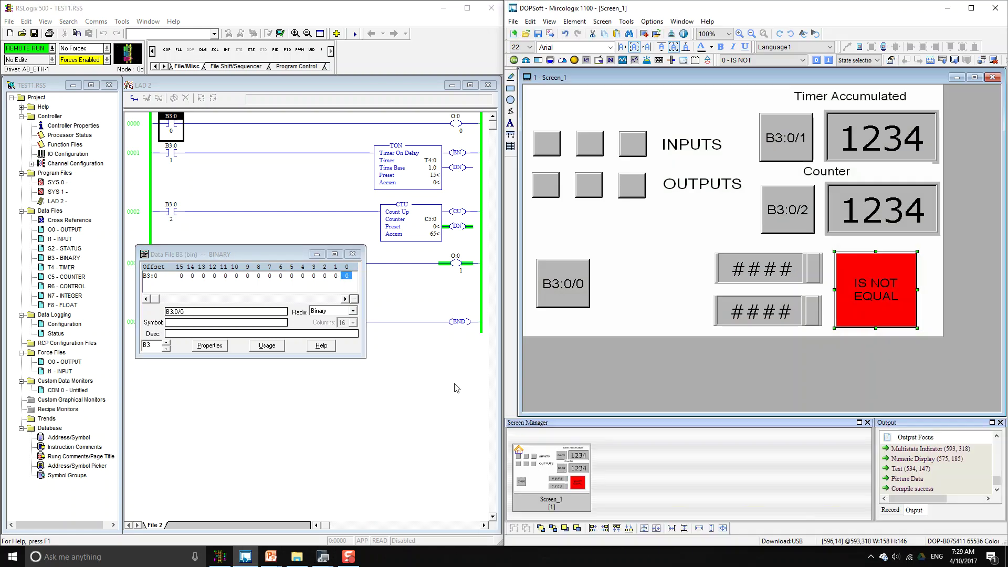
- Inspect the first INPUTS indicator's properties and close them unchanged
click(546, 155)
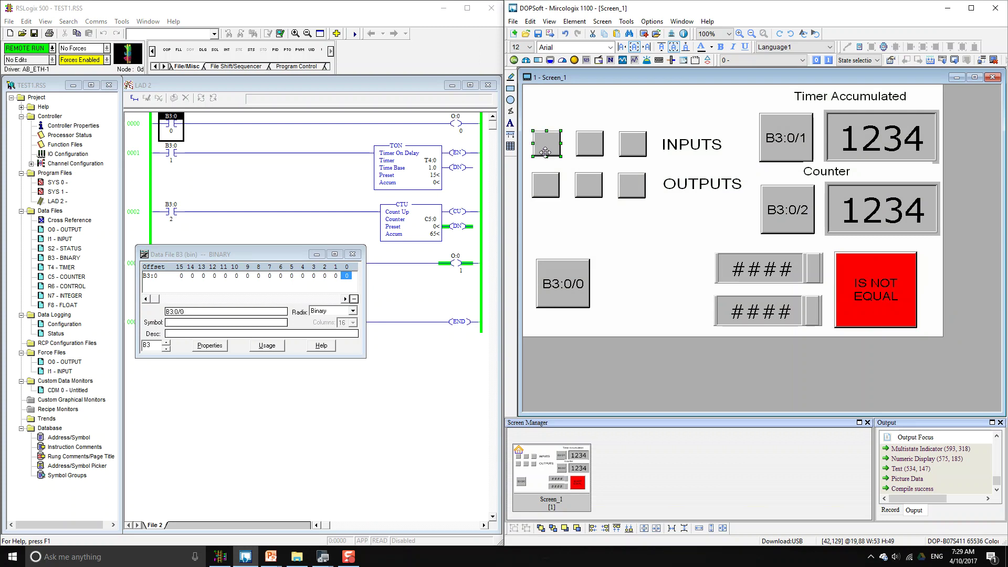
double_click(545, 152)
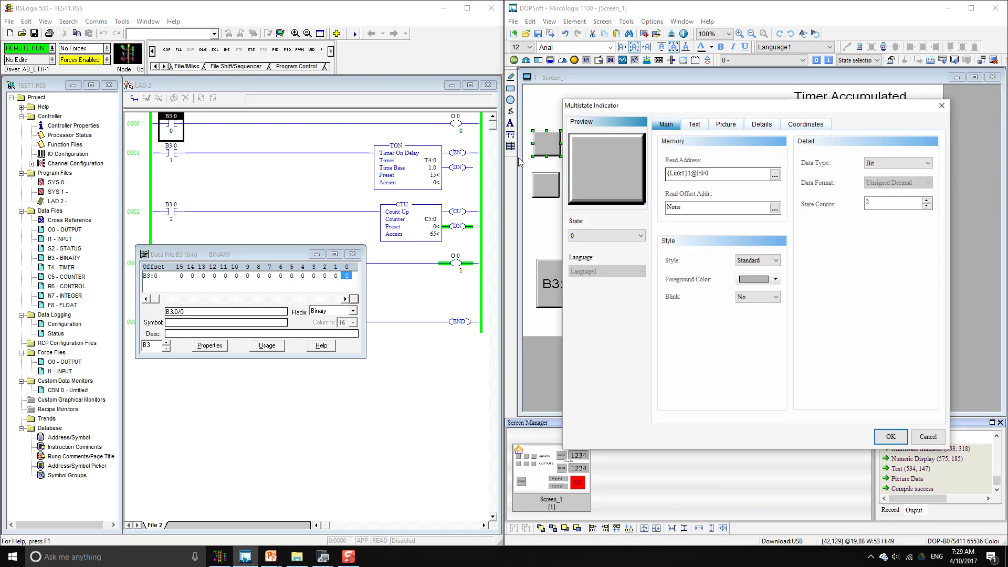
click(941, 106)
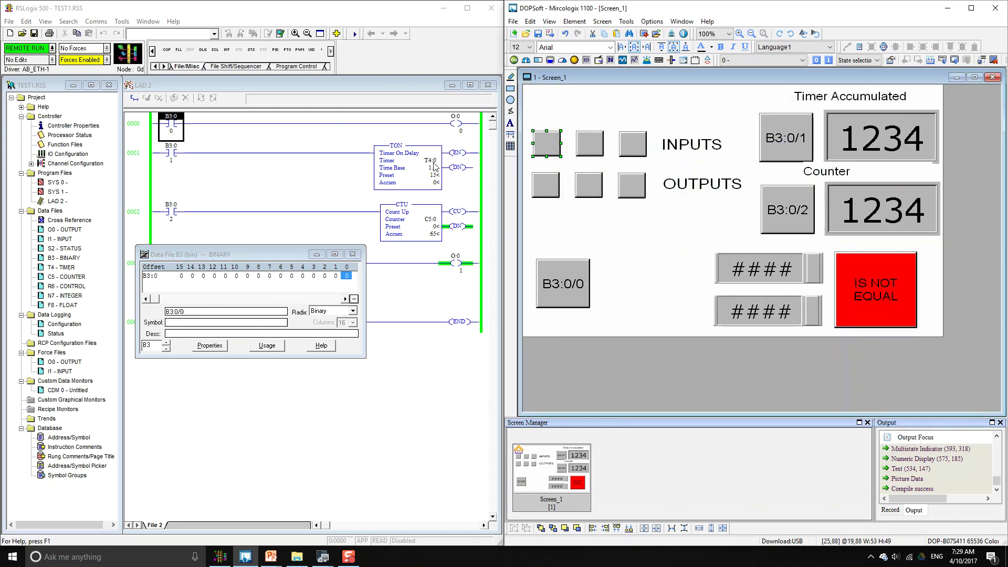
- Correct the B3:0/0 button's write address to {Link1}1@B:0:0 after an address error
double_click(564, 286)
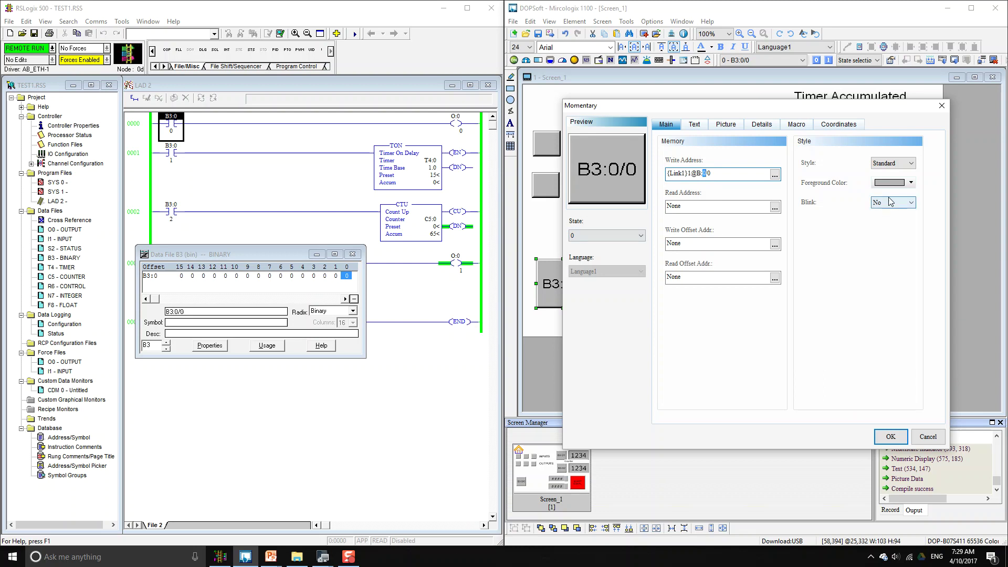
double_click(709, 175)
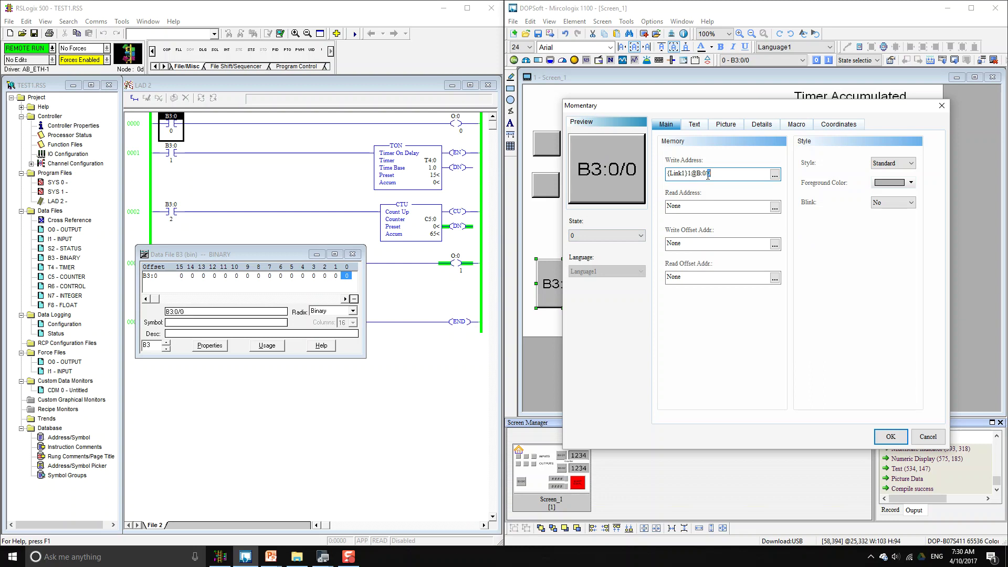
drag(708, 174, 714, 174)
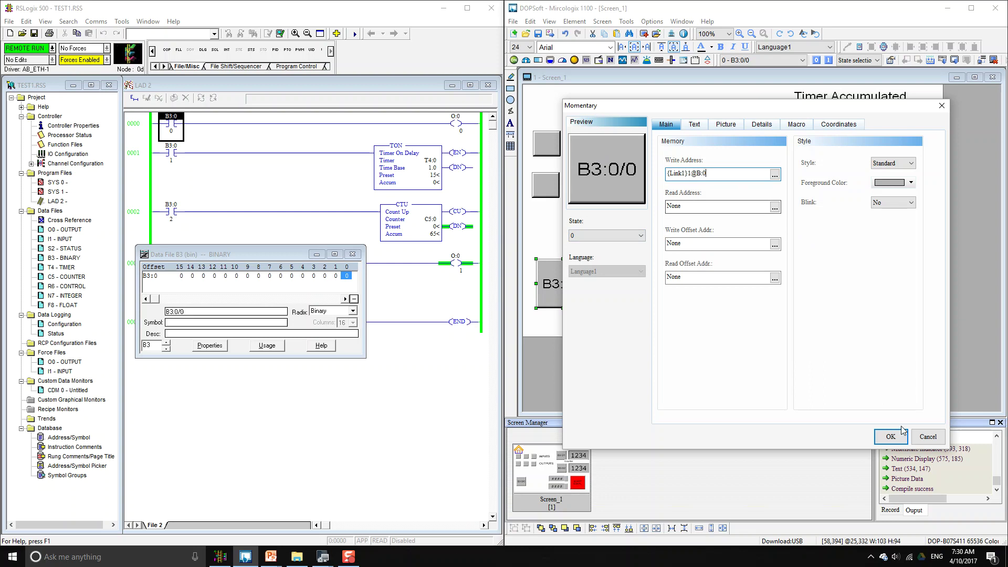
click(902, 438)
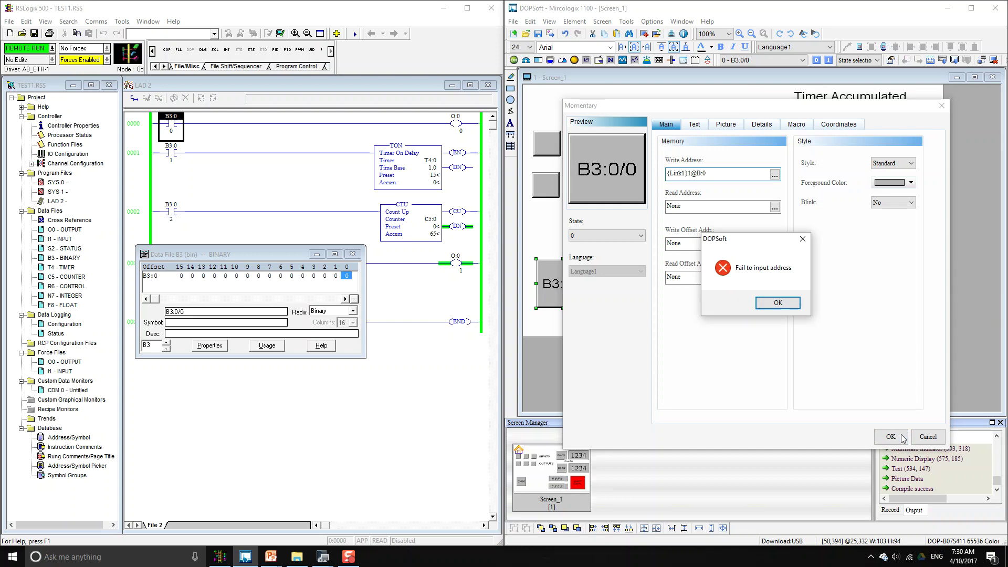
click(778, 304)
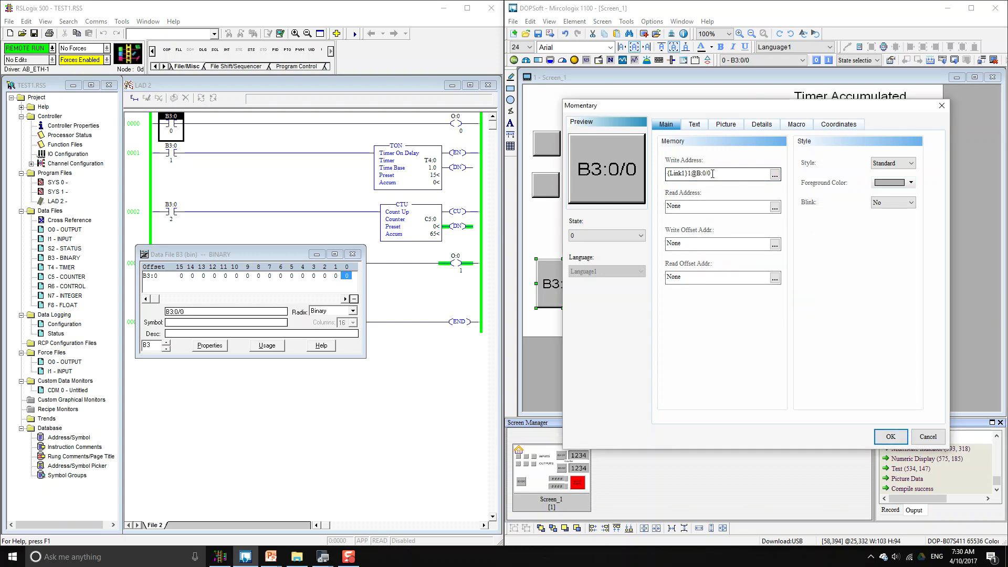
click(891, 437)
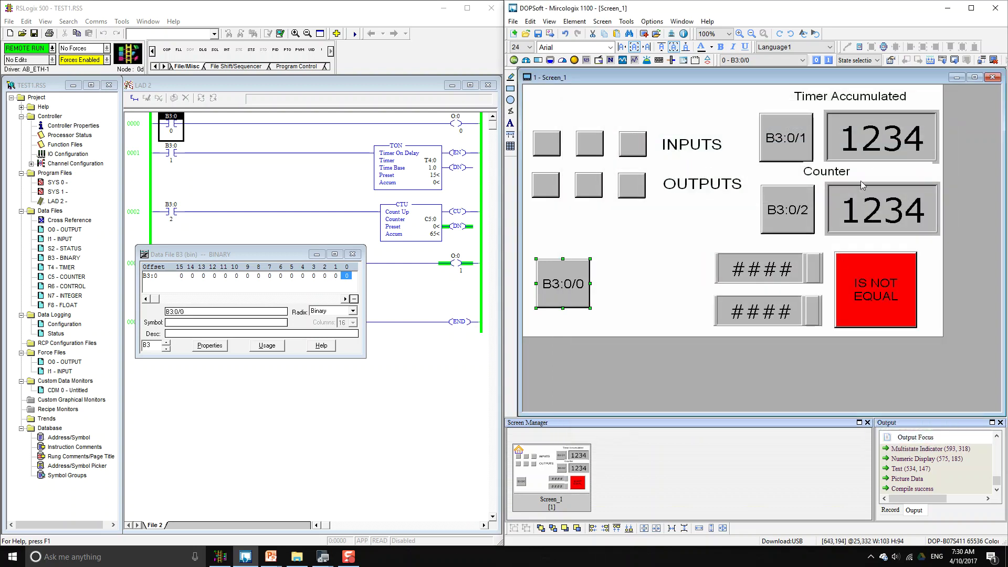
click(867, 157)
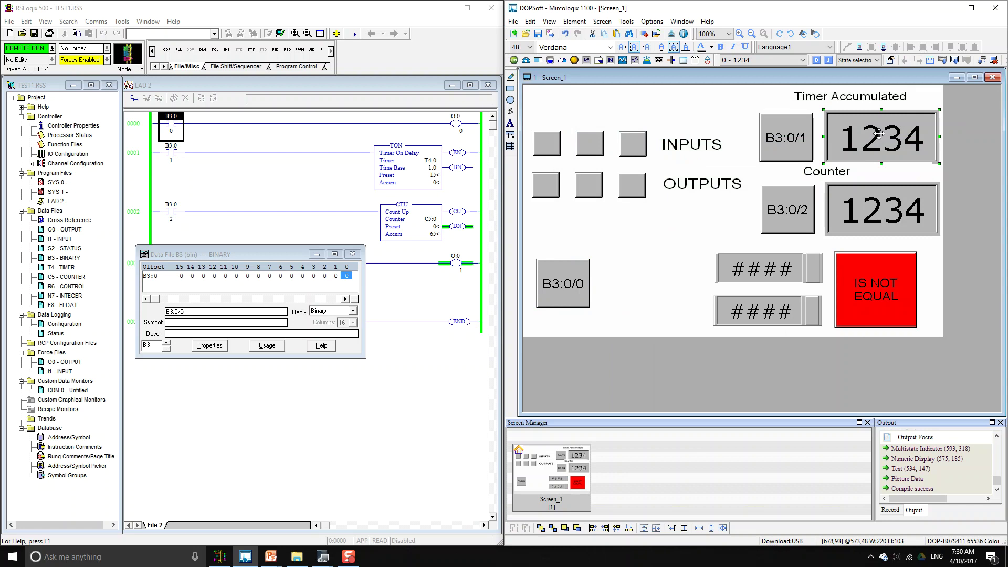
- Check the read addresses of the first and second INPUTS indicators
click(552, 283)
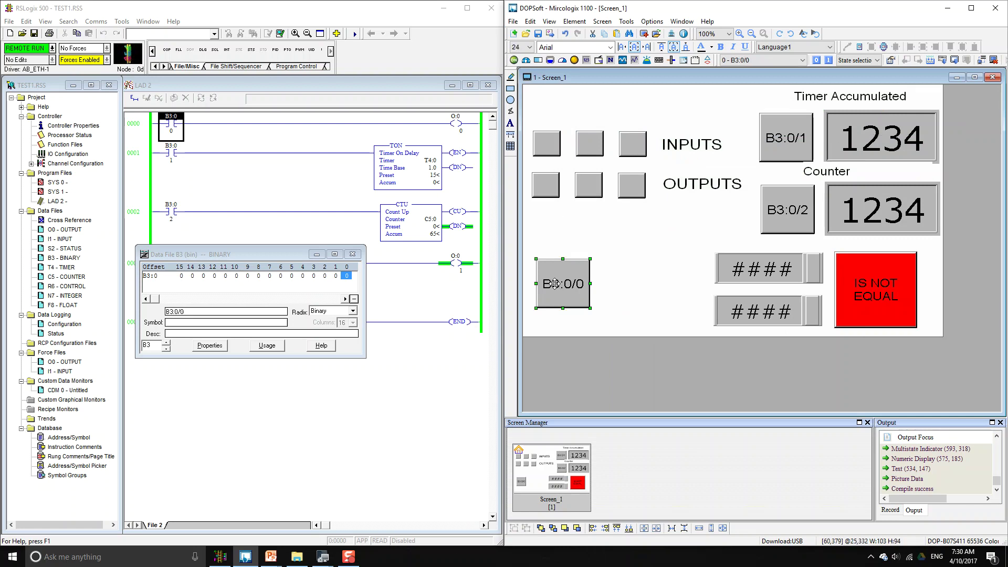
click(548, 152)
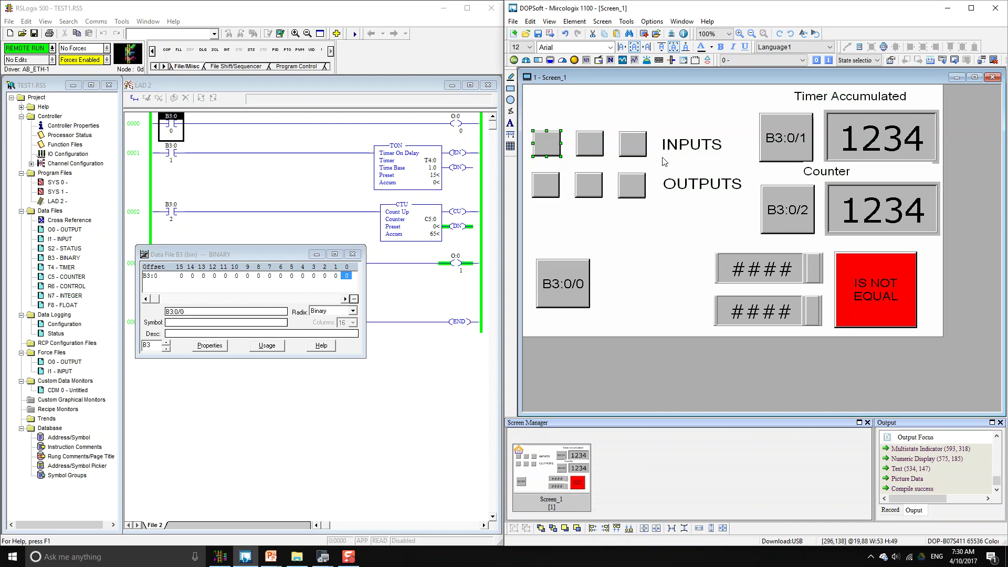
double_click(547, 153)
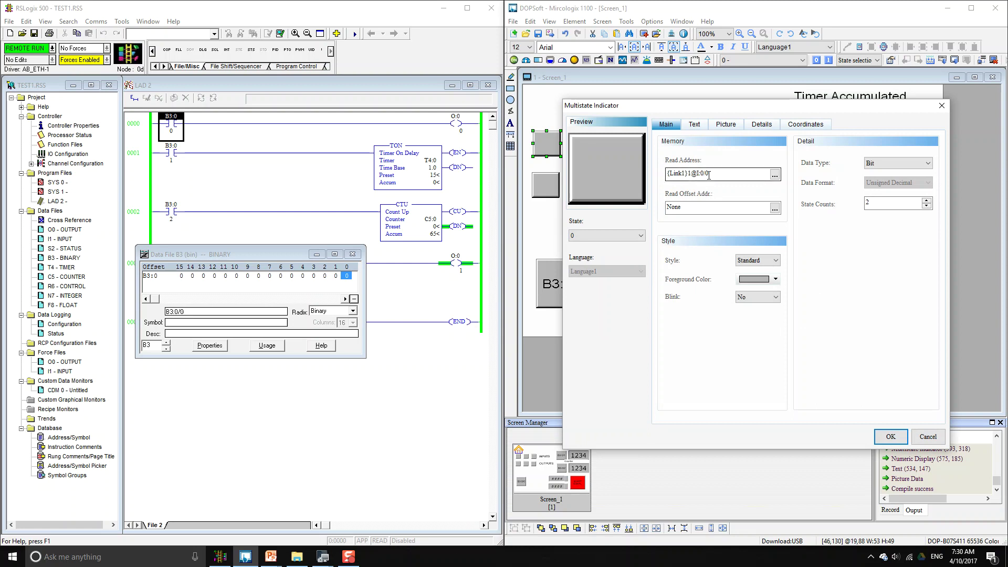
click(942, 105)
click(599, 149)
double_click(599, 150)
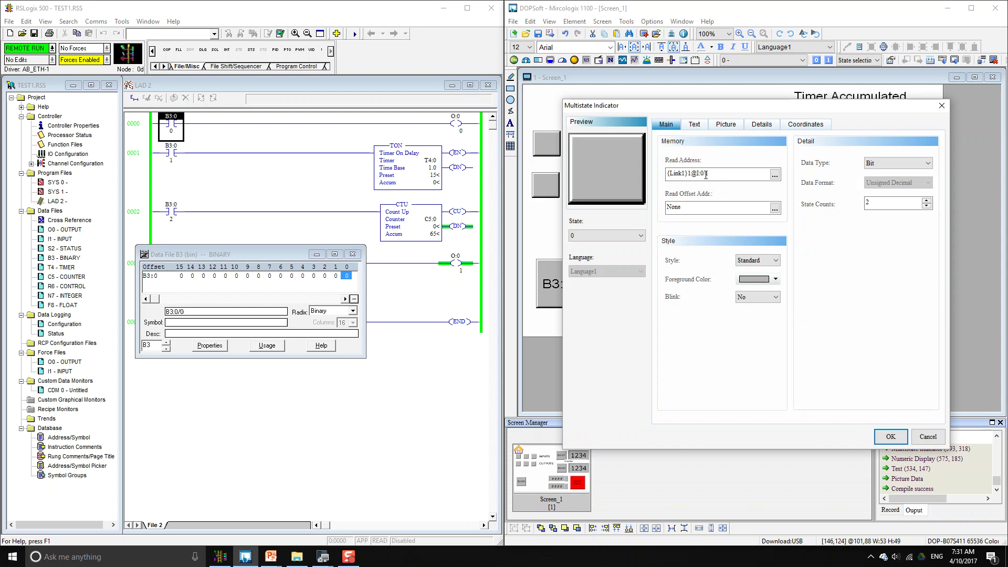
click(942, 105)
- Set the third INPUTS indicator's read address to input I:0/2, clearing the address errors
click(623, 146)
double_click(624, 146)
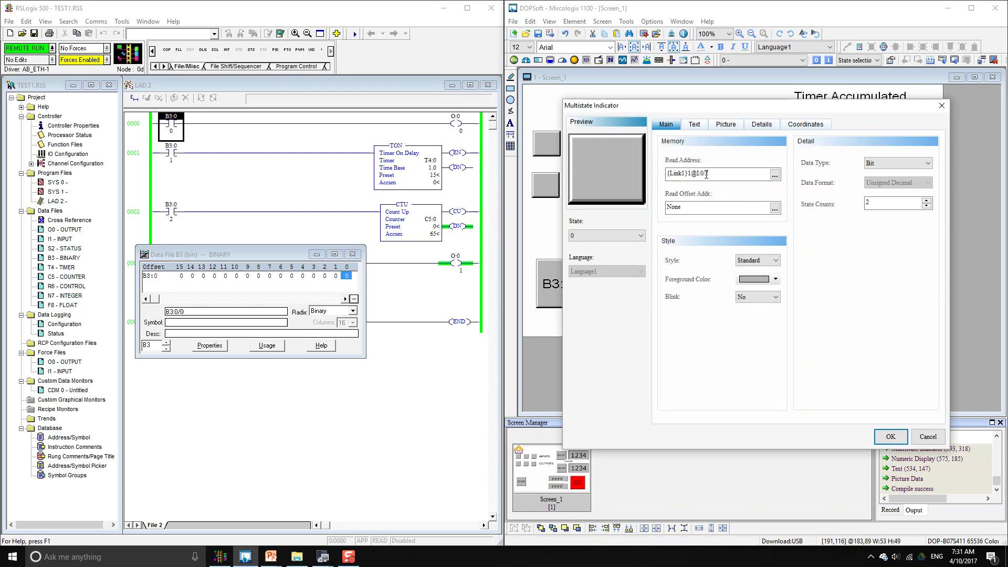
click(776, 174)
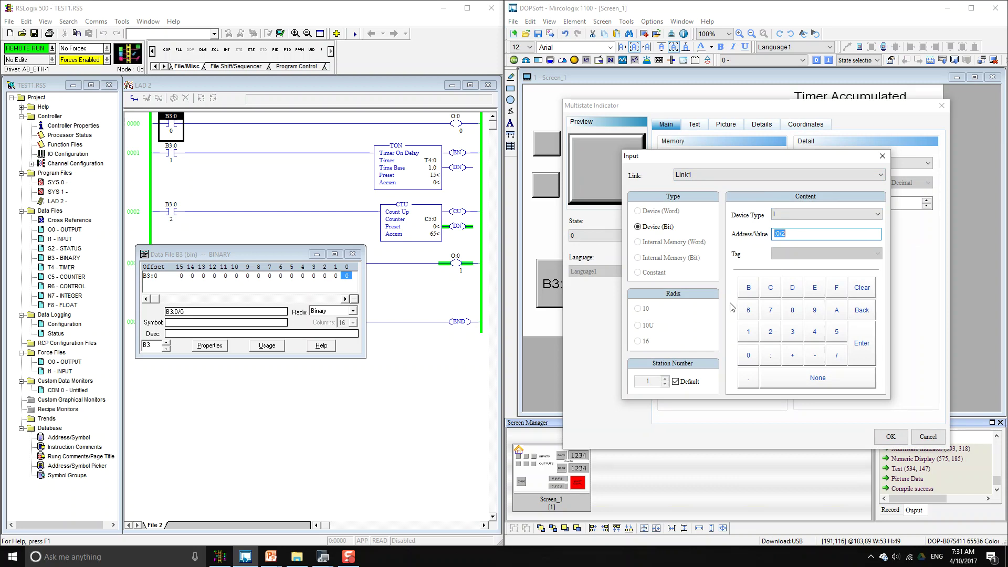
click(810, 220)
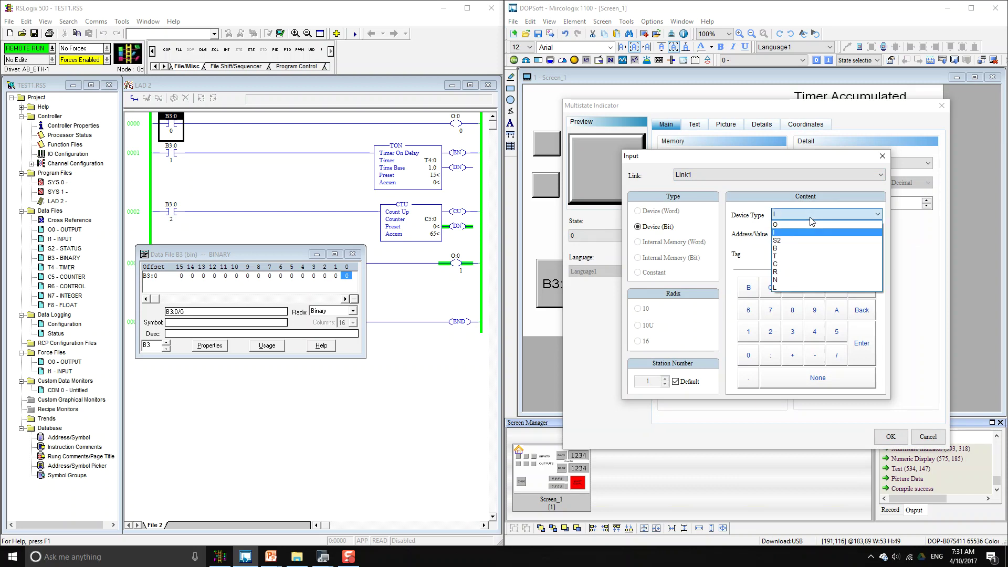
click(780, 234)
click(775, 235)
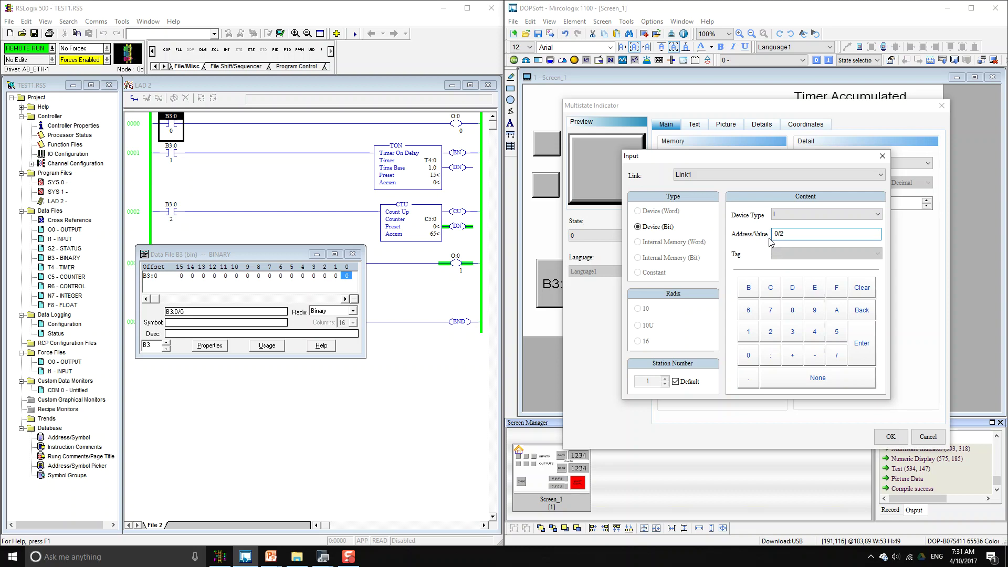
click(862, 359)
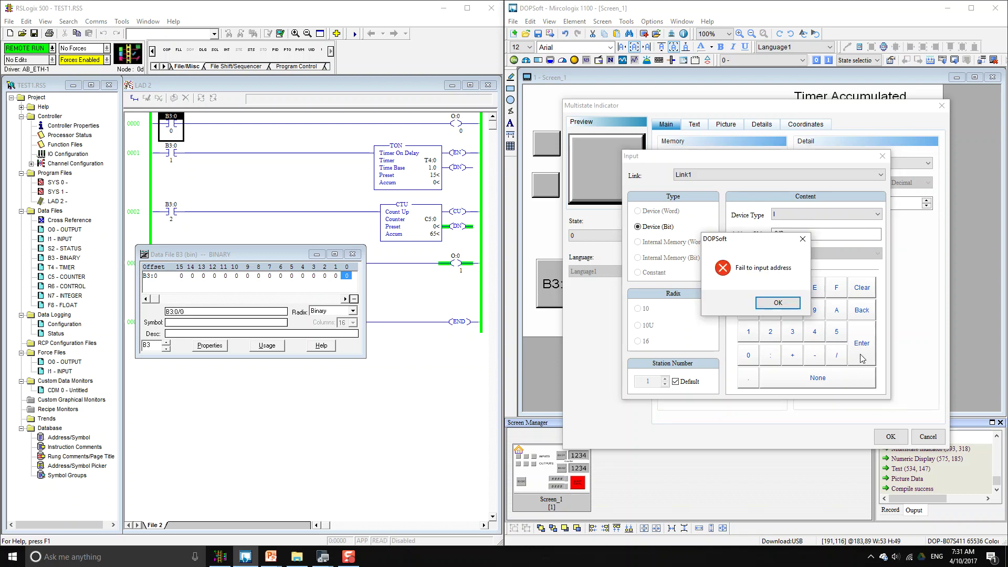
click(785, 307)
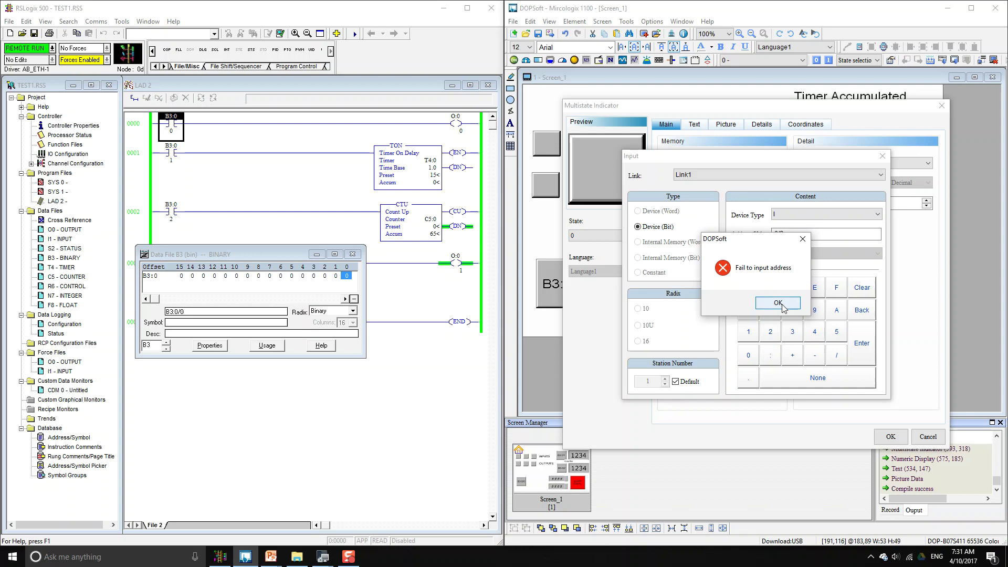
click(794, 244)
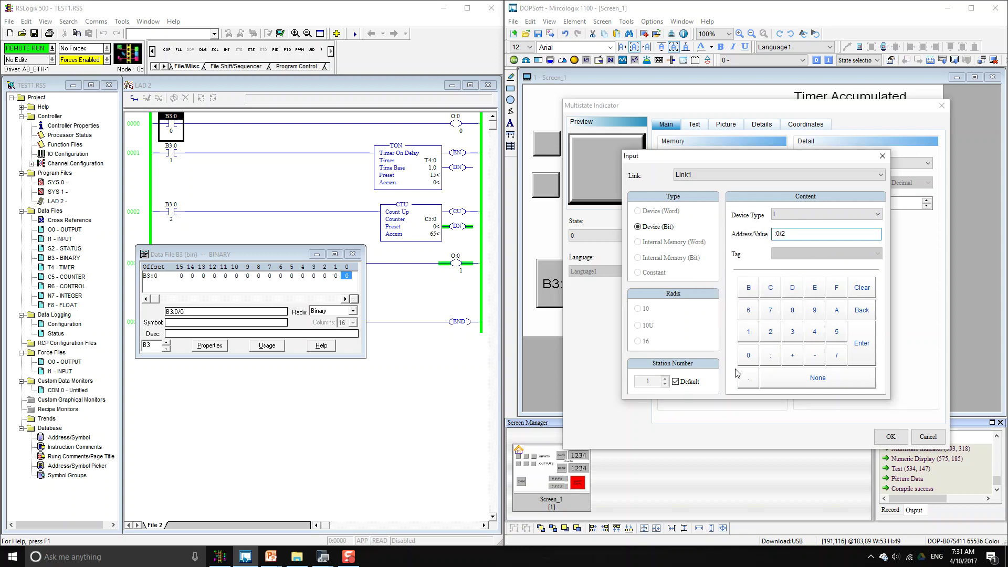
click(862, 343)
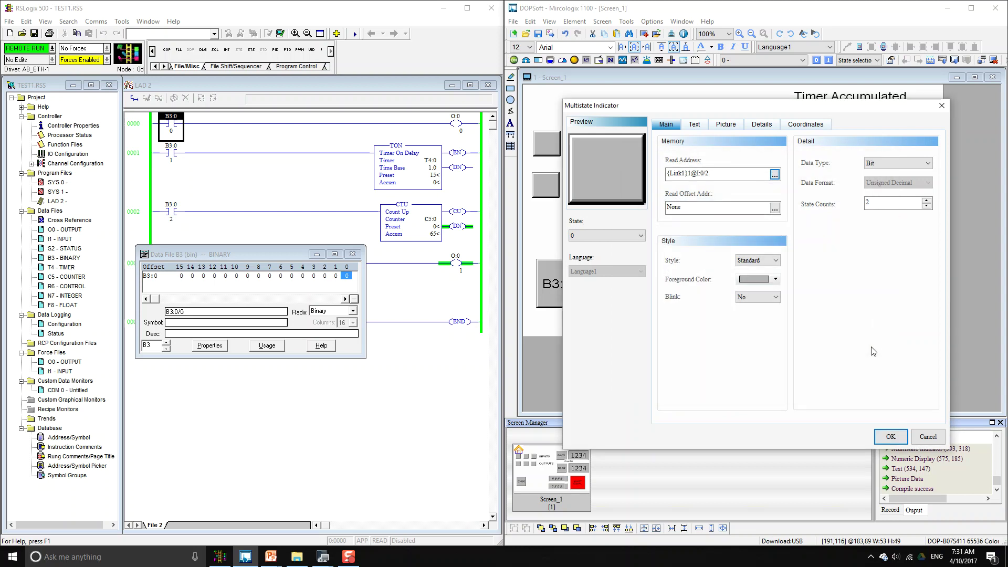
click(891, 437)
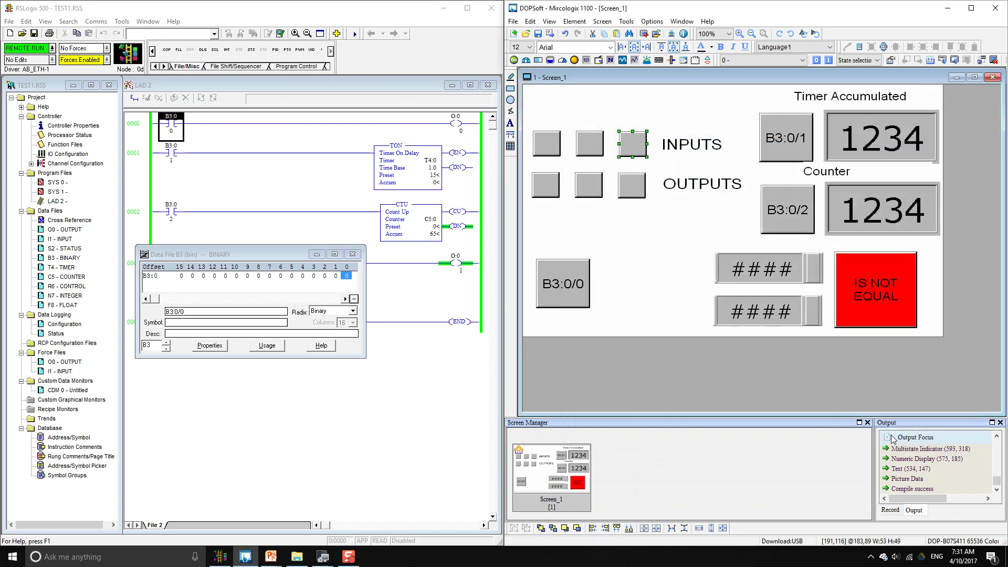
click(554, 187)
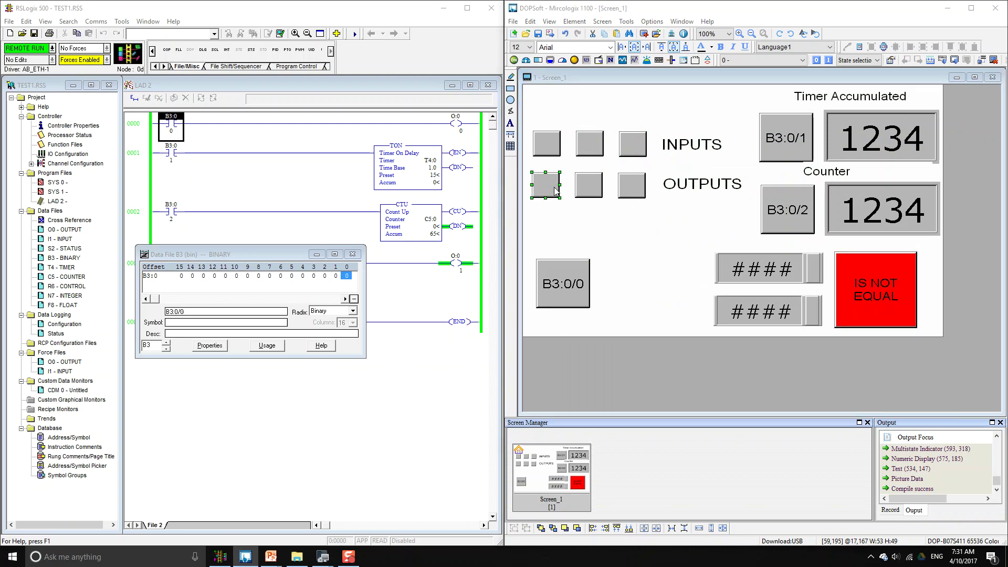
double_click(554, 187)
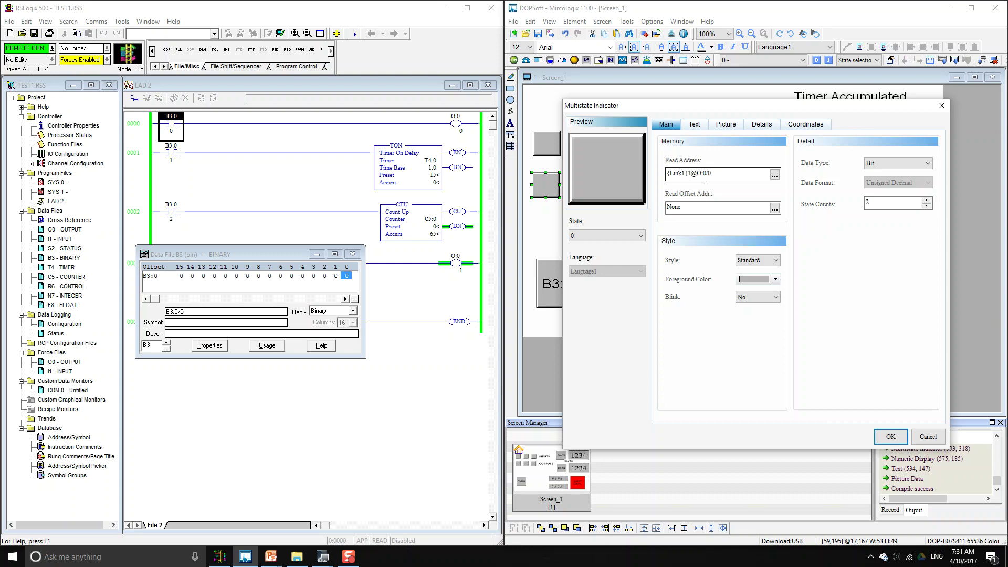
click(942, 105)
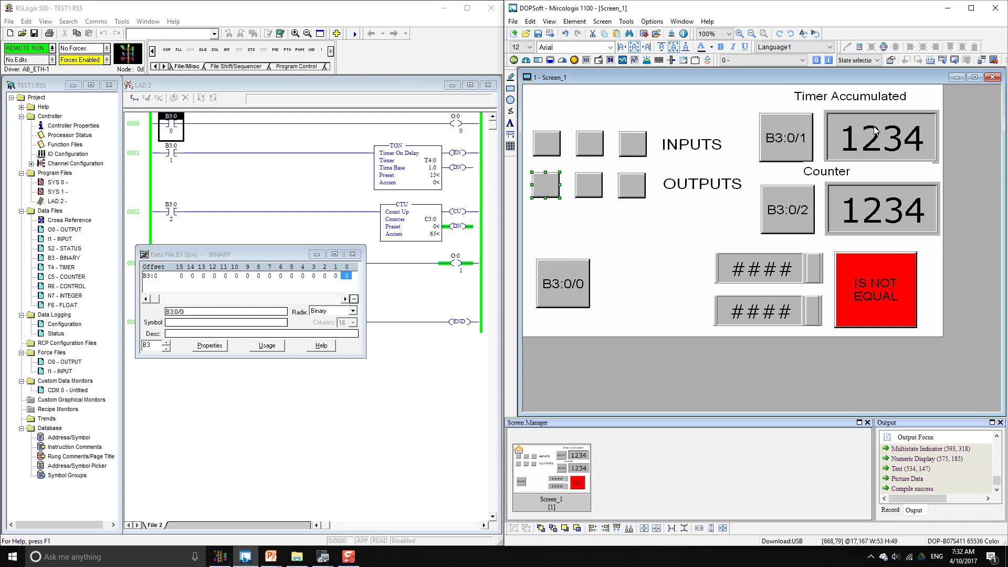
click(899, 138)
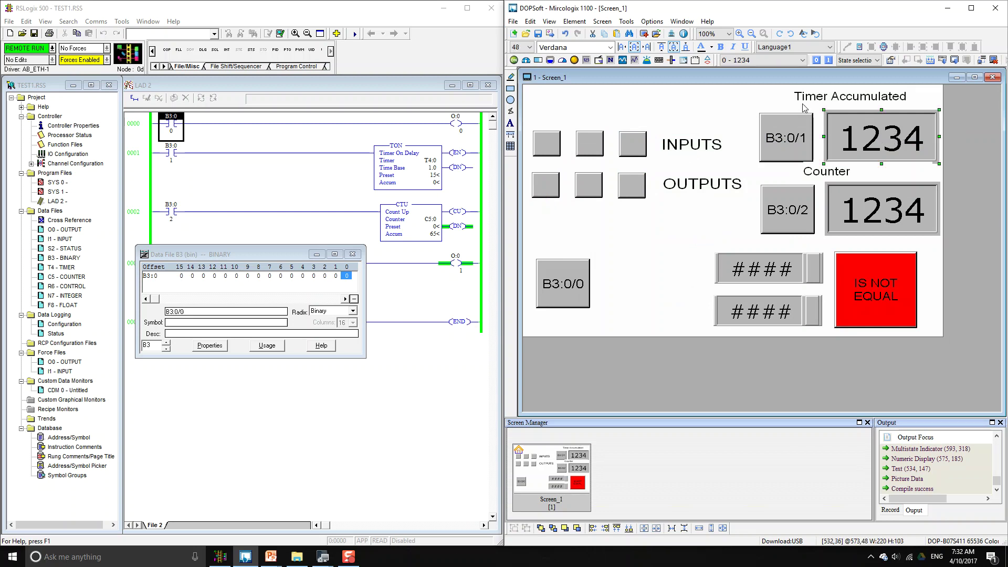
double_click(856, 156)
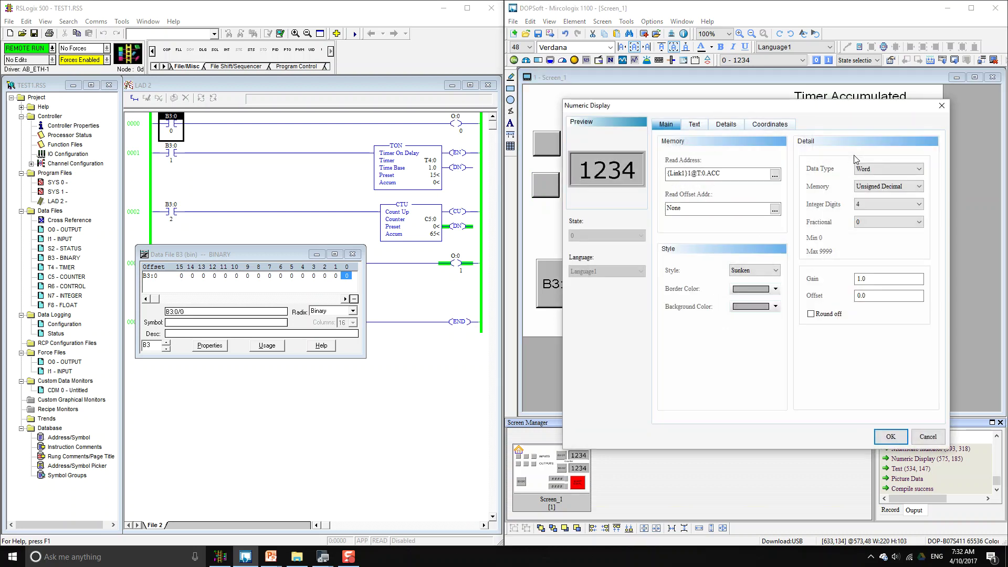
double_click(705, 173)
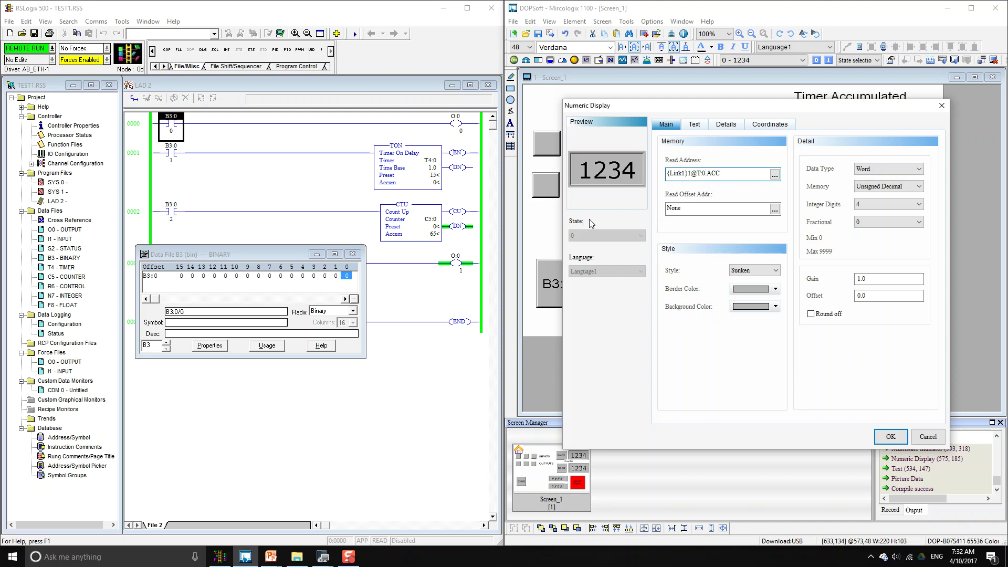
click(941, 106)
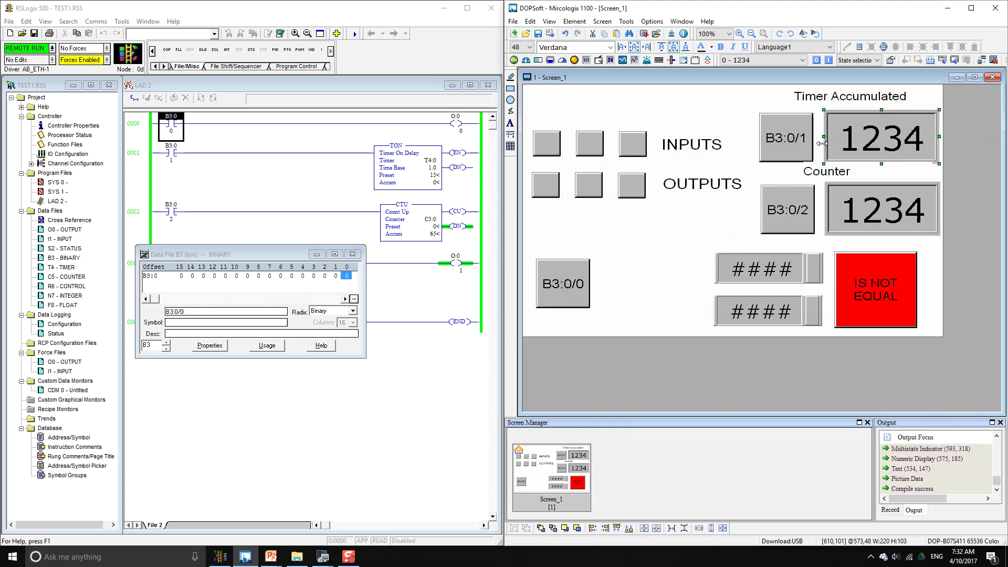
- Close the B3 table and review the T4 timer data file's EN and DN bits
click(352, 254)
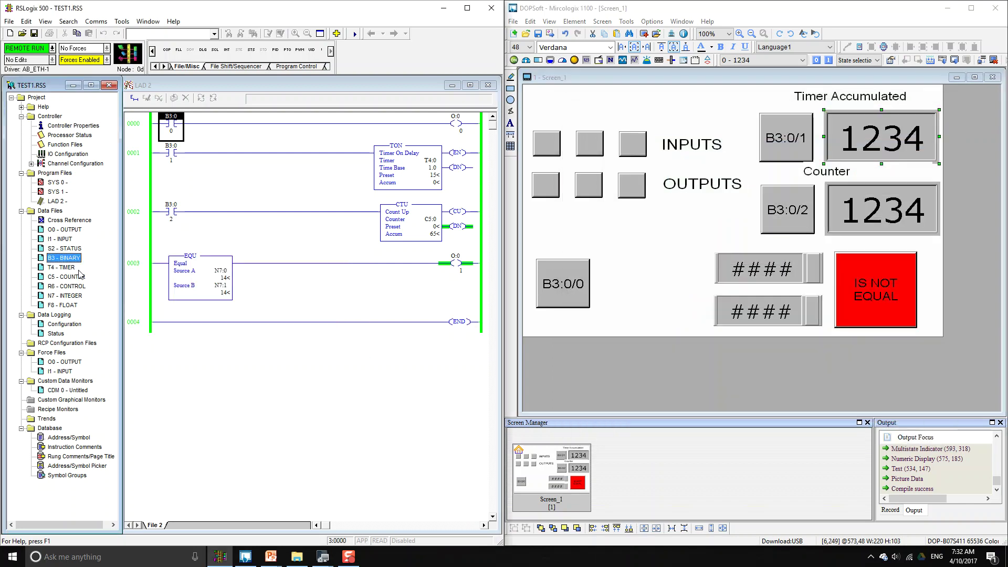
double_click(69, 268)
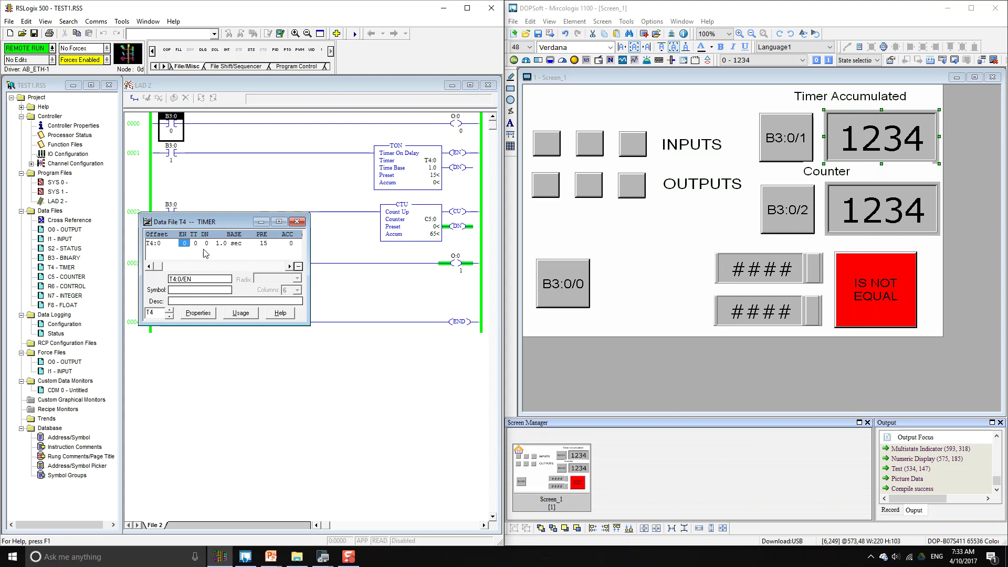
click(207, 245)
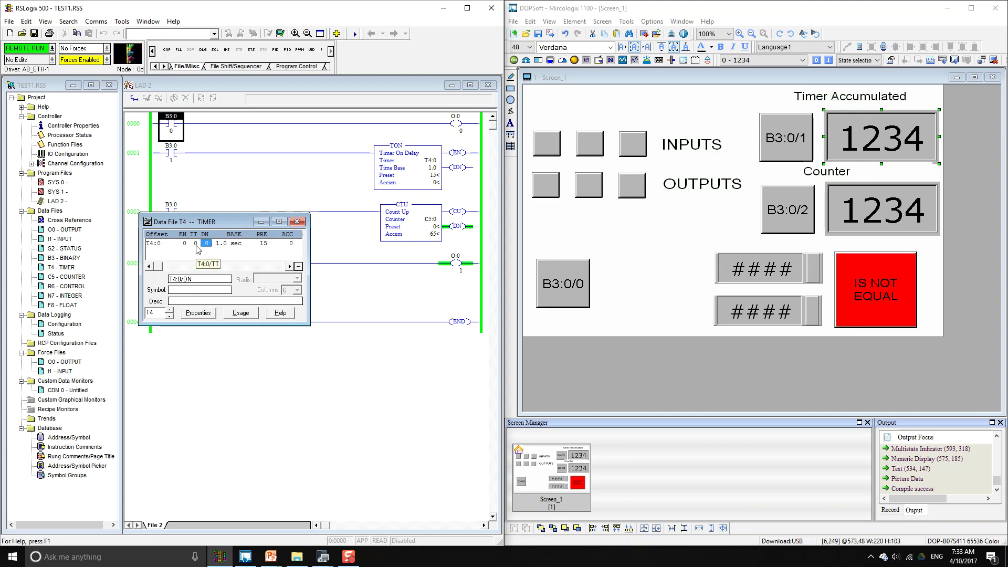
click(196, 244)
click(184, 245)
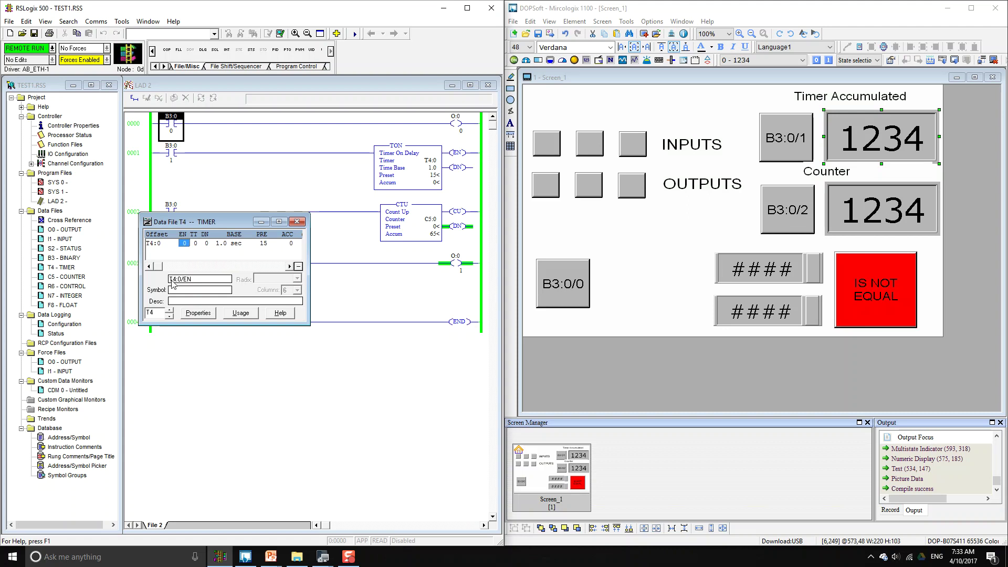
click(297, 221)
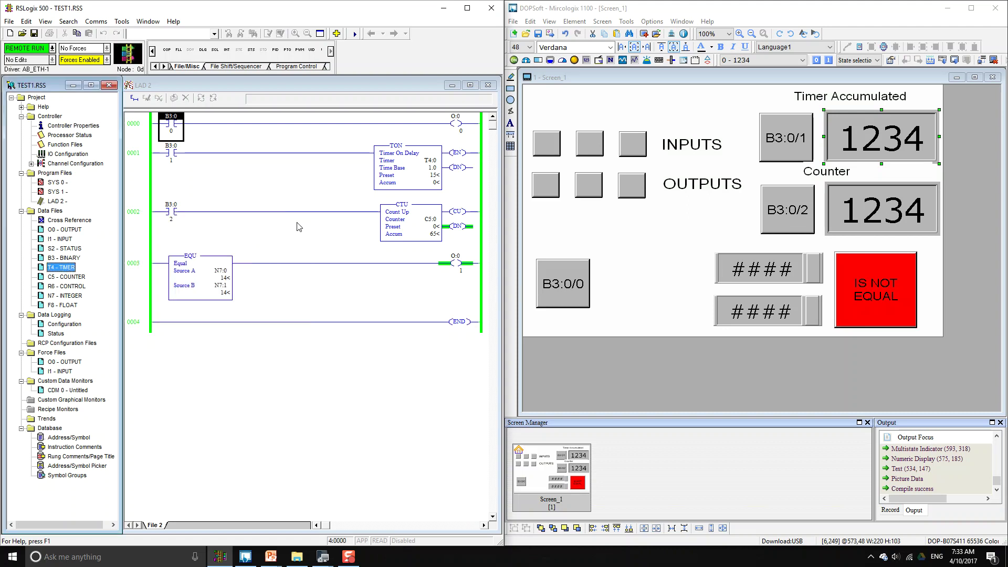
- Review the C5 counter data file for rung 0002's count-up counter
click(414, 218)
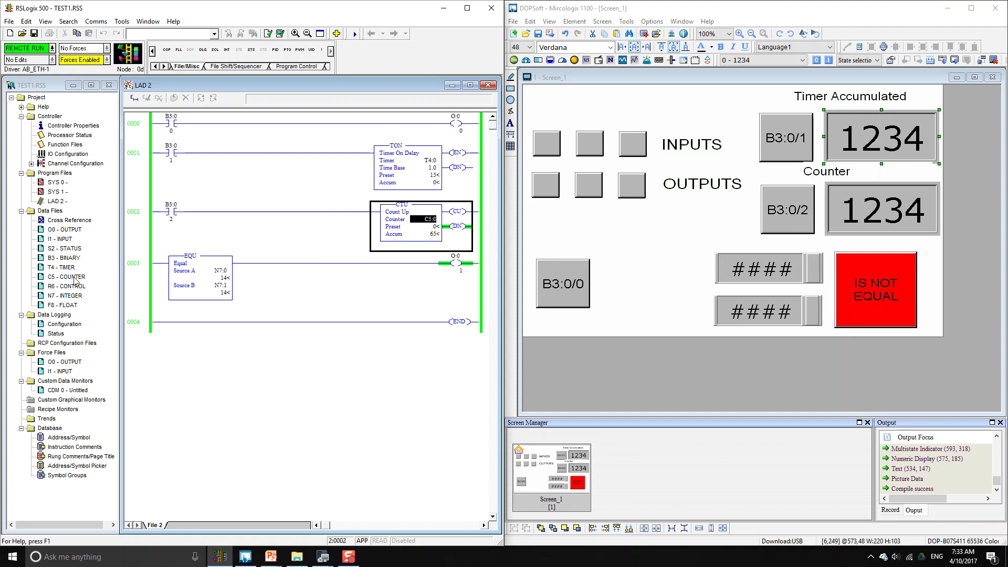
double_click(74, 277)
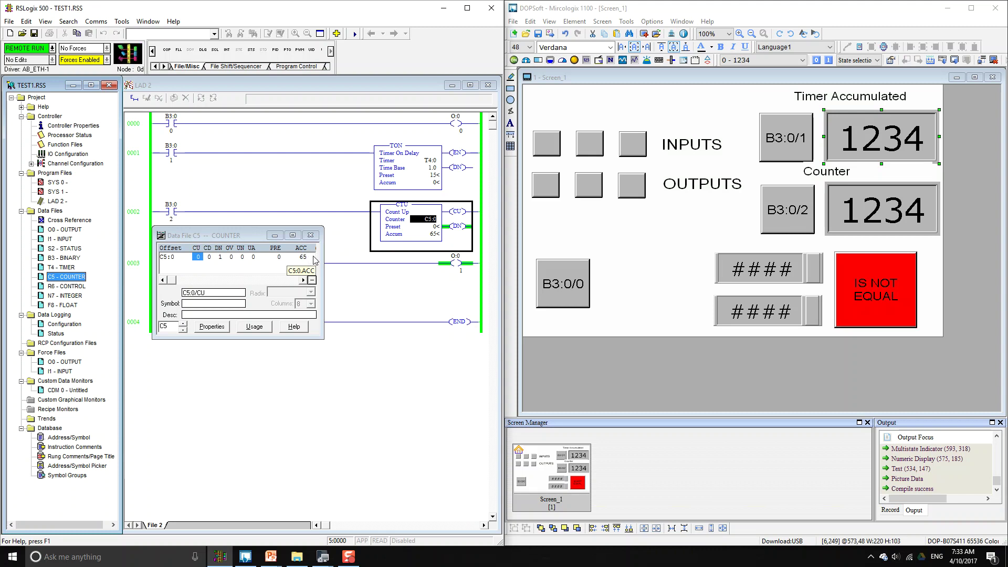
click(310, 235)
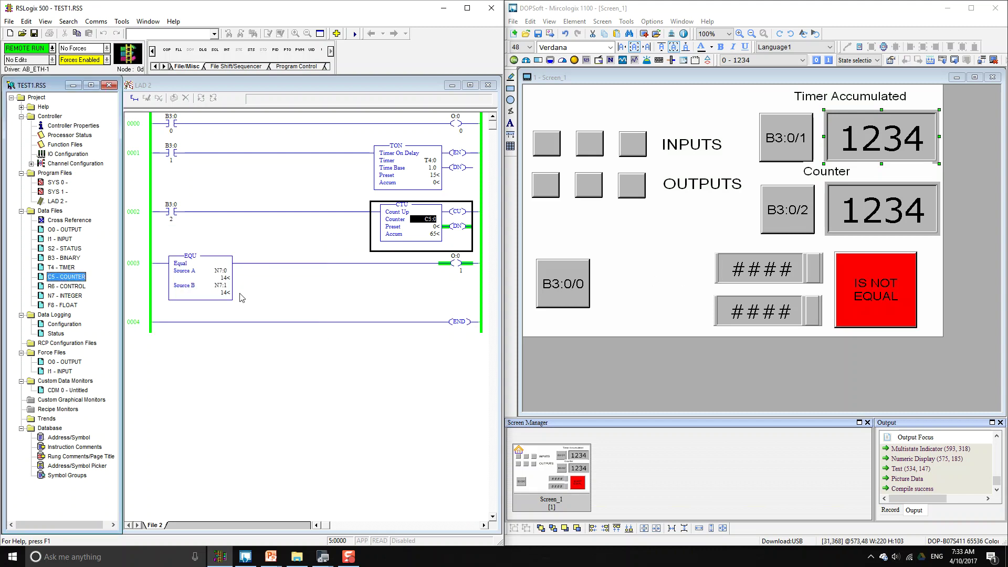
click(208, 287)
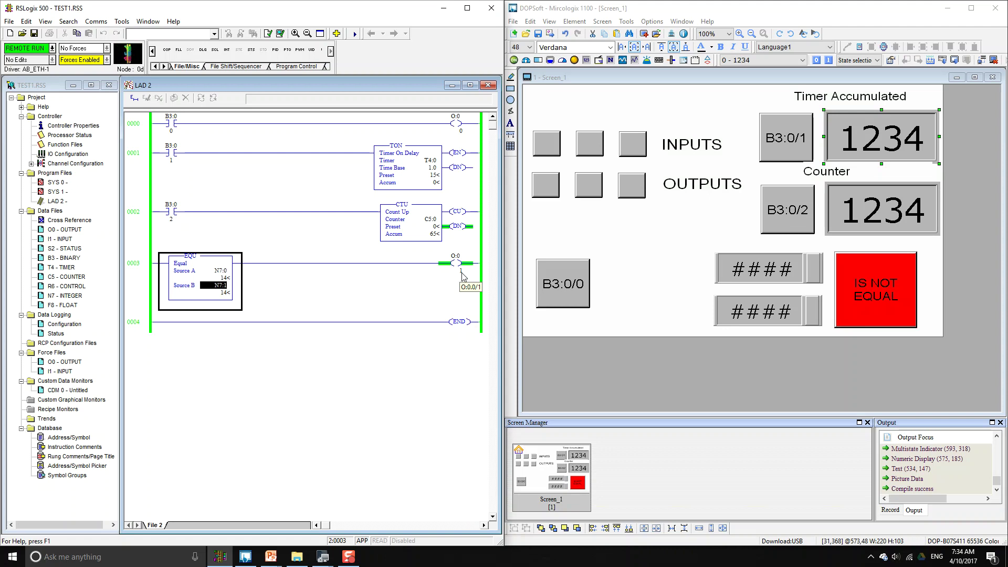
click(896, 293)
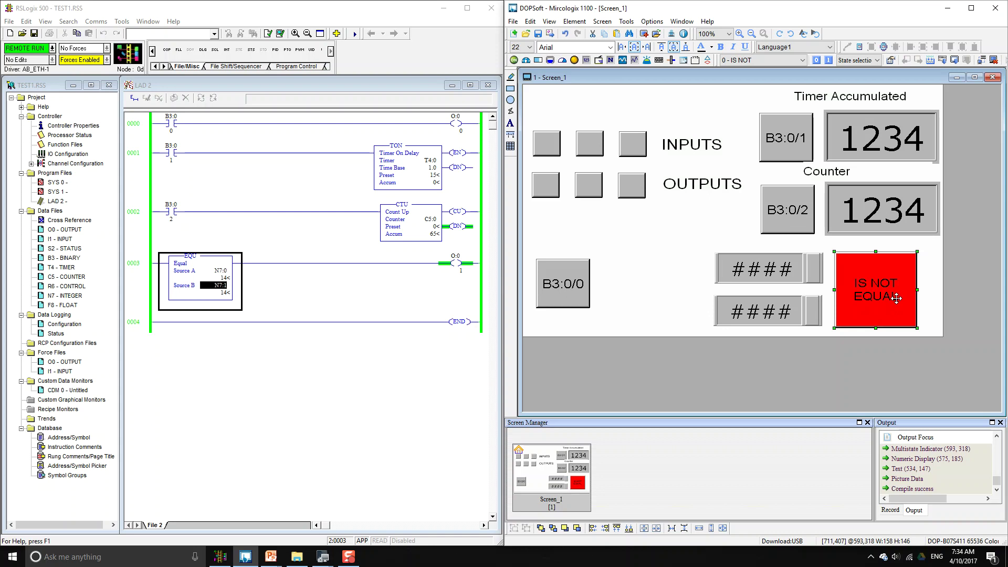
double_click(896, 297)
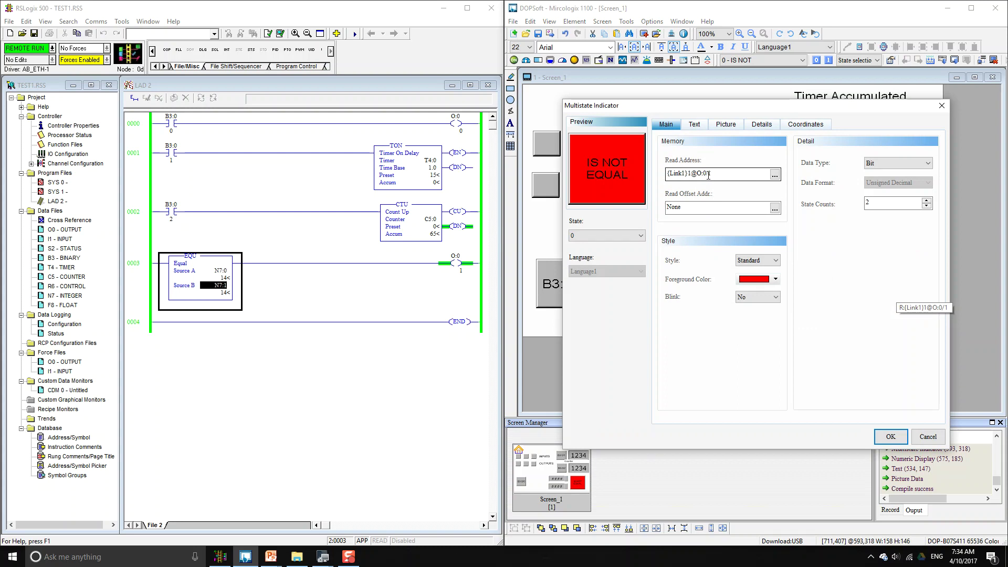
click(941, 106)
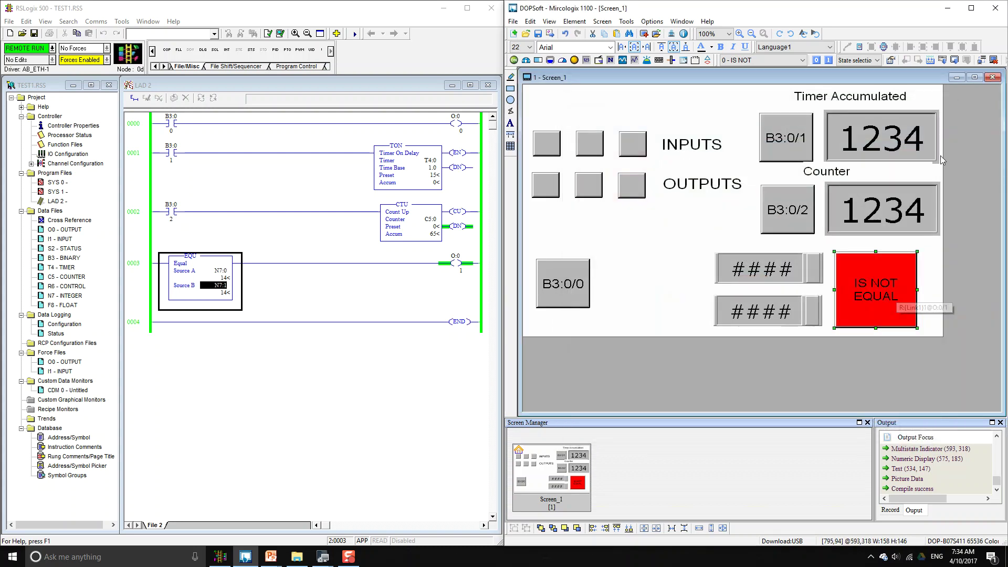
click(767, 273)
double_click(766, 273)
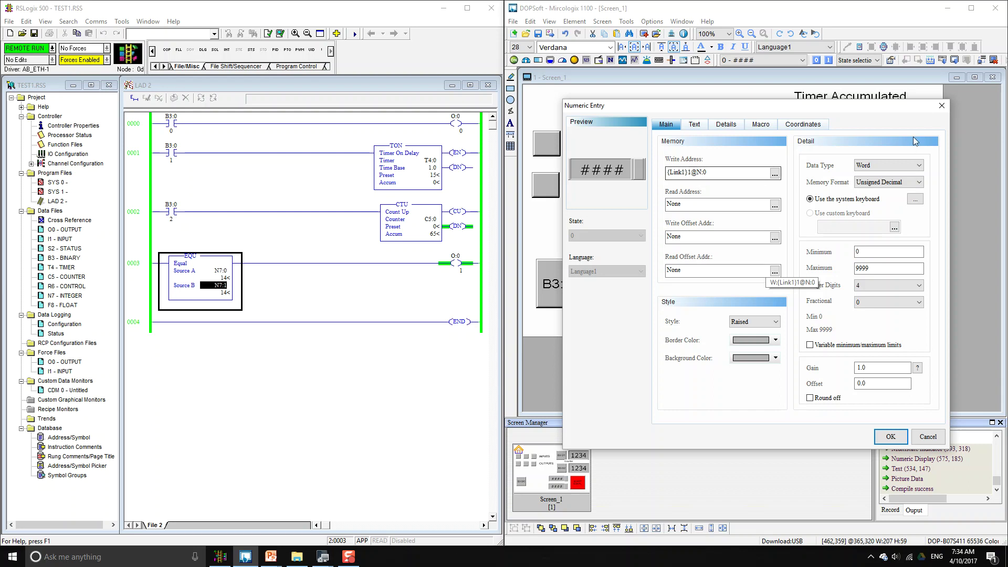
click(941, 105)
double_click(748, 302)
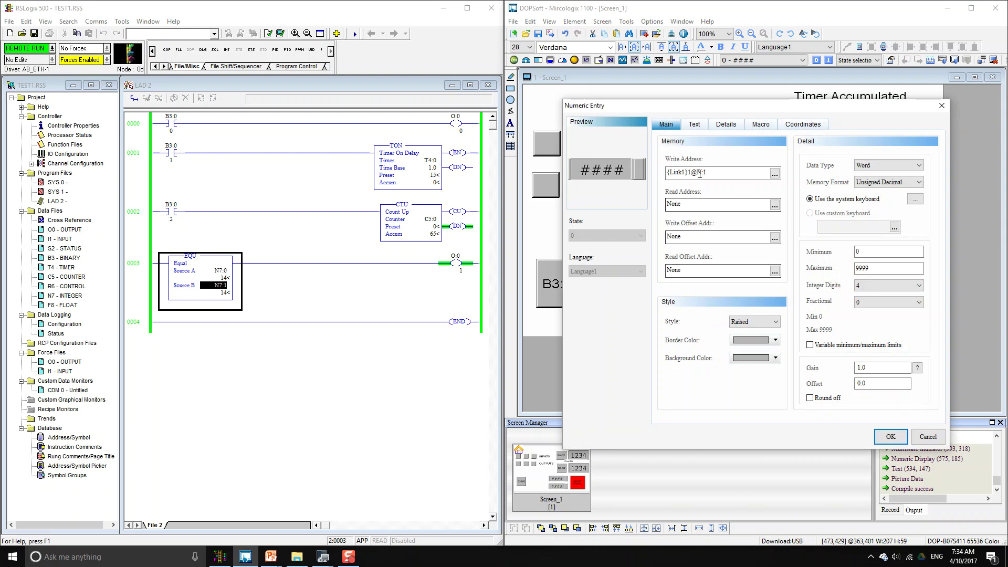
click(941, 106)
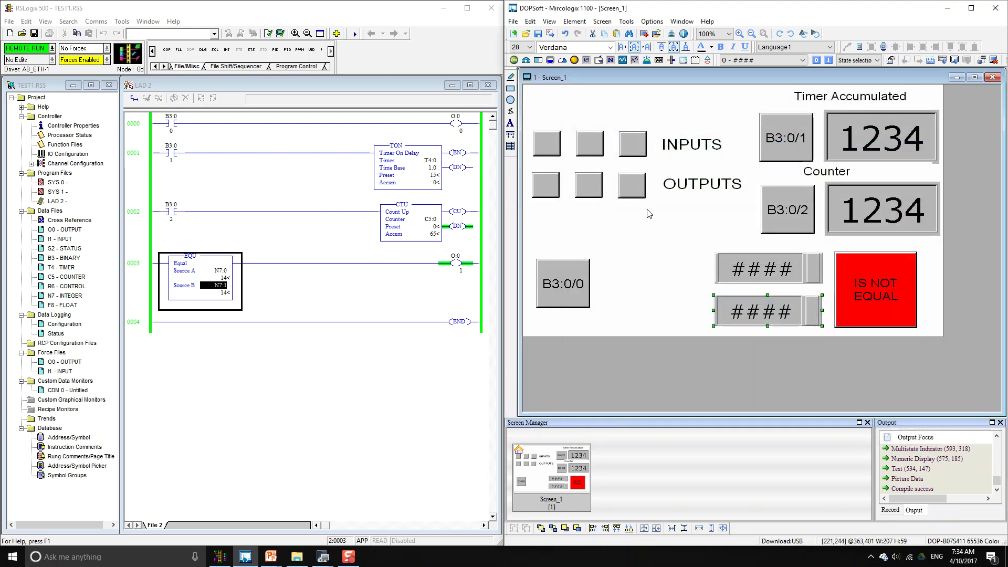
double_click(63, 230)
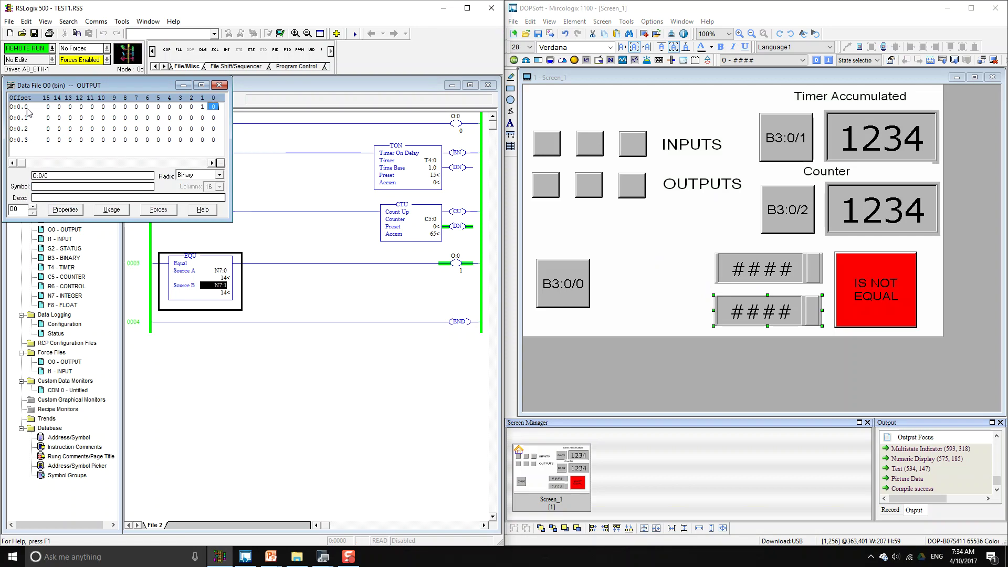
click(219, 85)
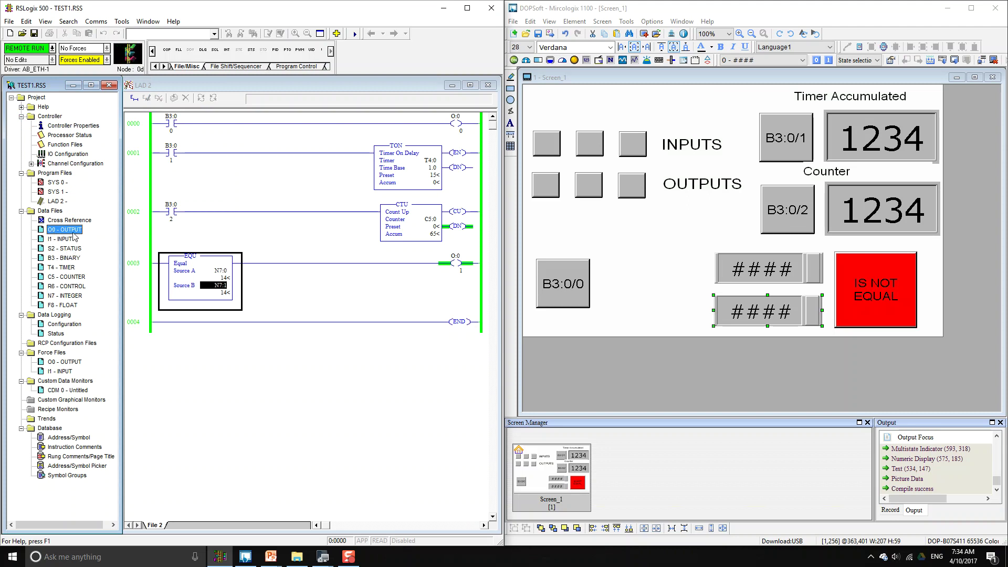
click(55, 259)
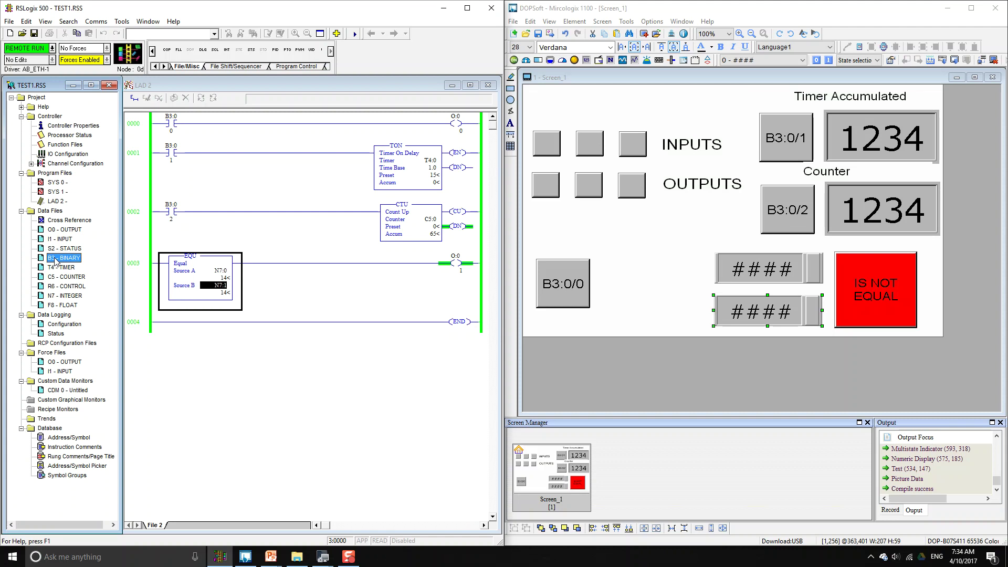
double_click(66, 248)
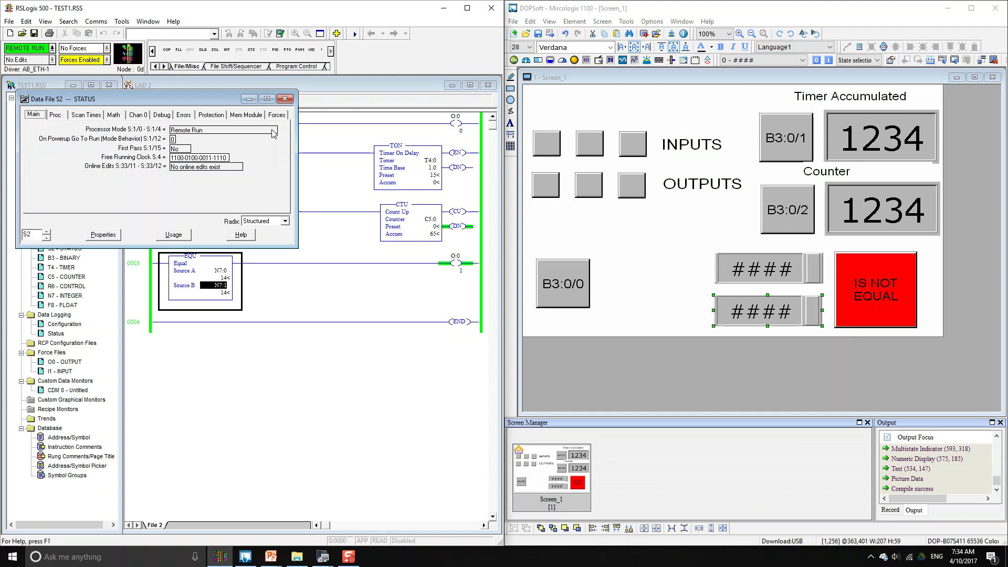
click(285, 99)
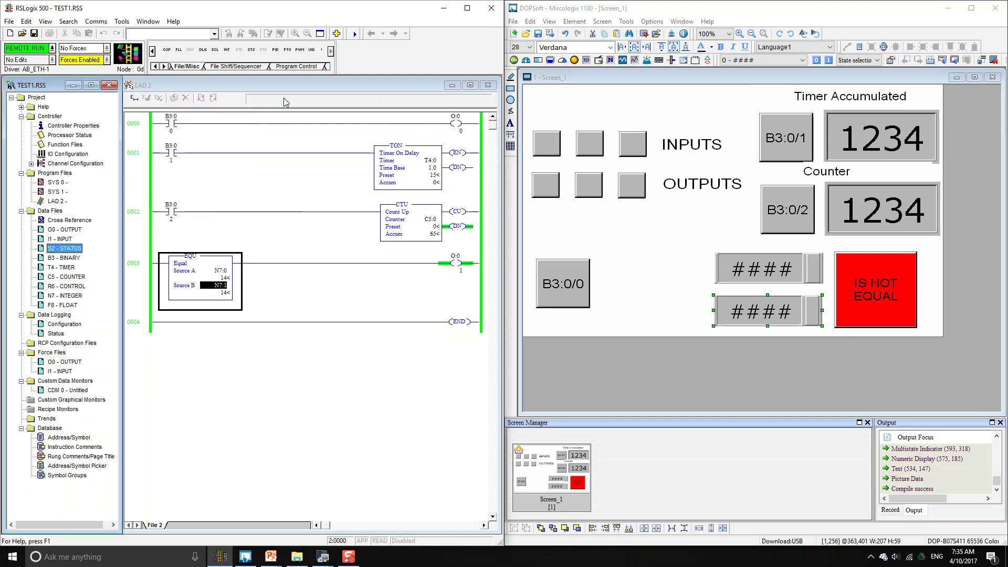
click(664, 232)
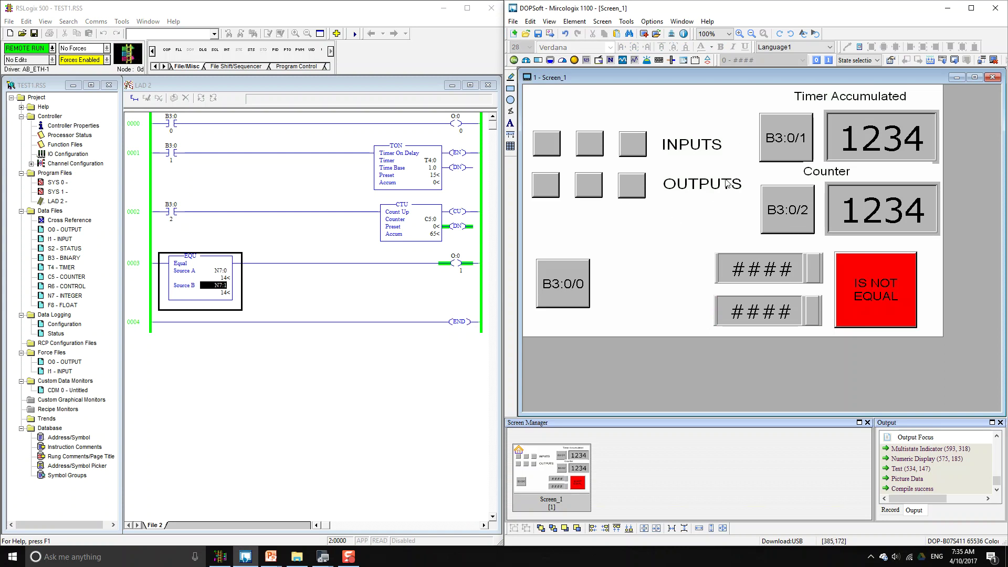
mouse_move(323, 556)
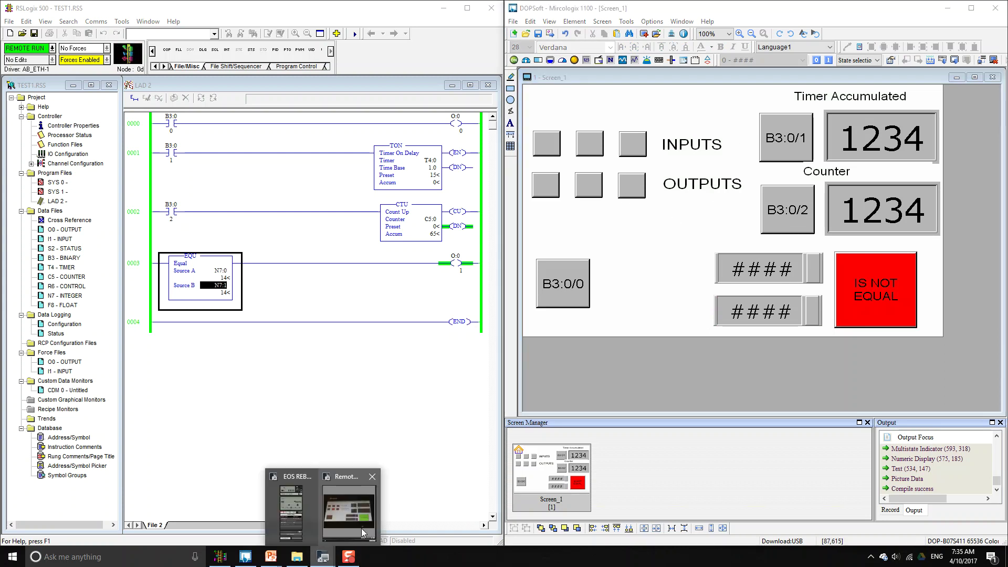
- Show the Delta panel live with both entries at 50 and IS EQUAL displayed
click(360, 525)
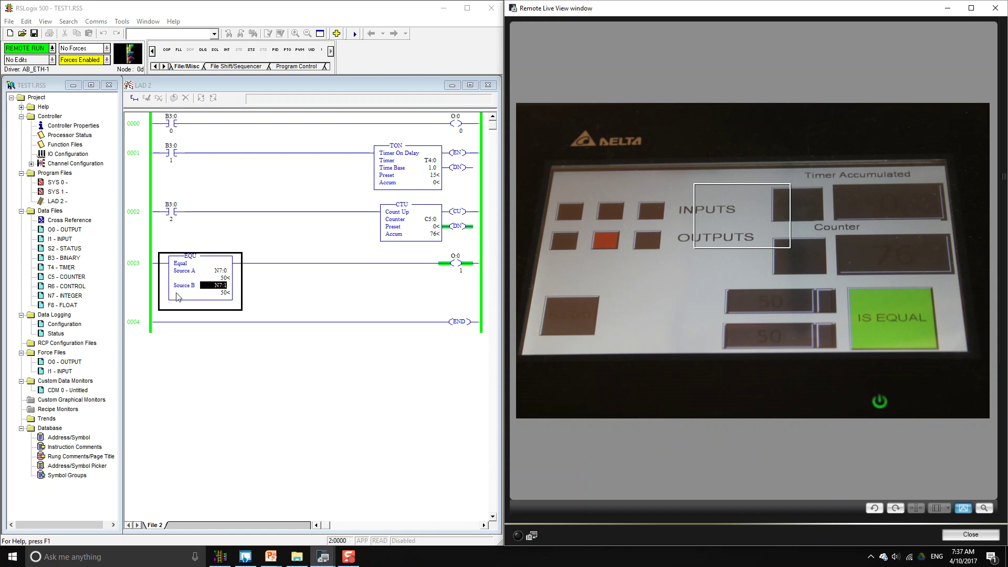
click(283, 273)
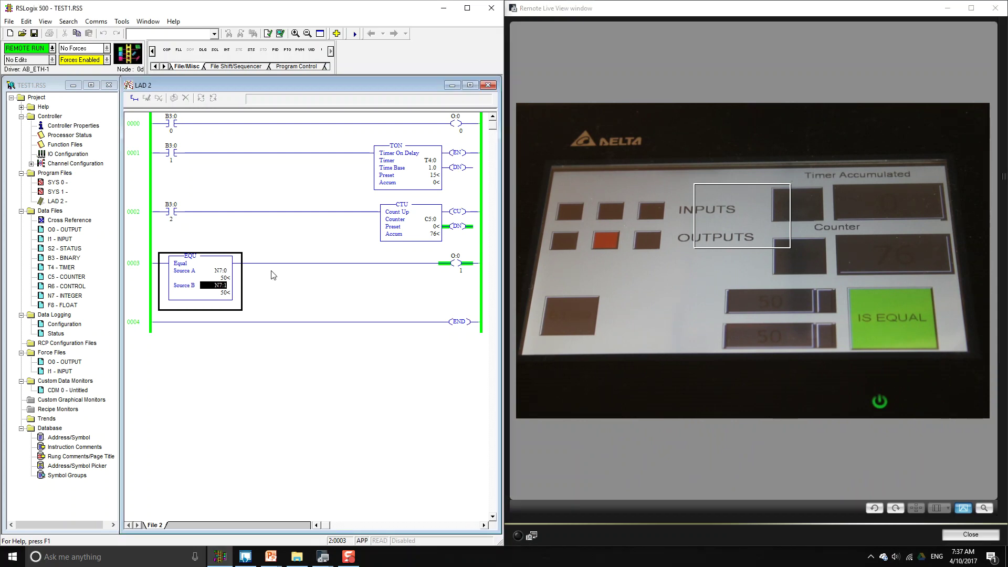